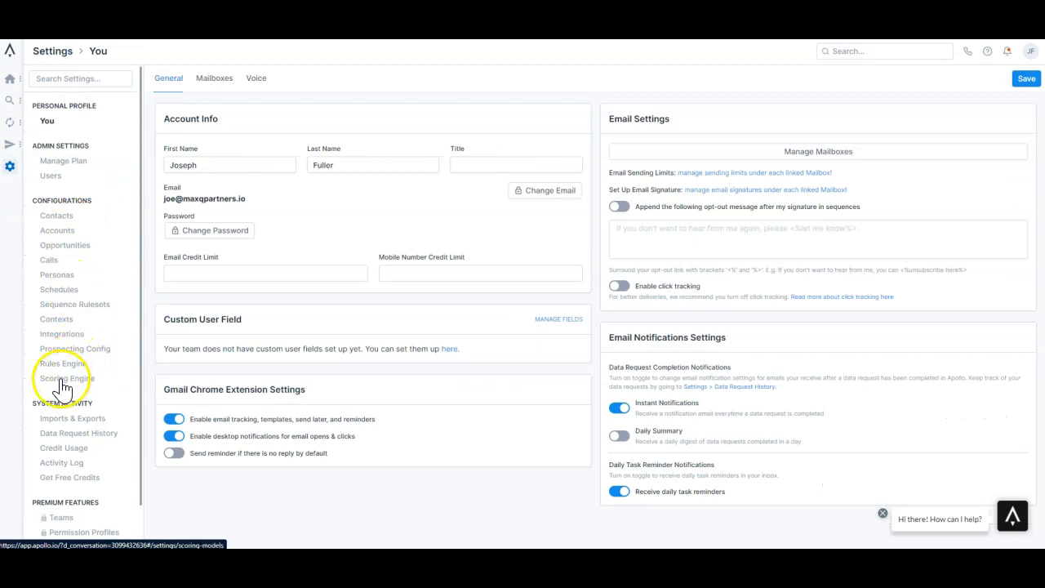
Step: Open the Verification custom contact field, review its picklist options, and save the field
{"action": "left_click", "coordinate": [58, 217]}
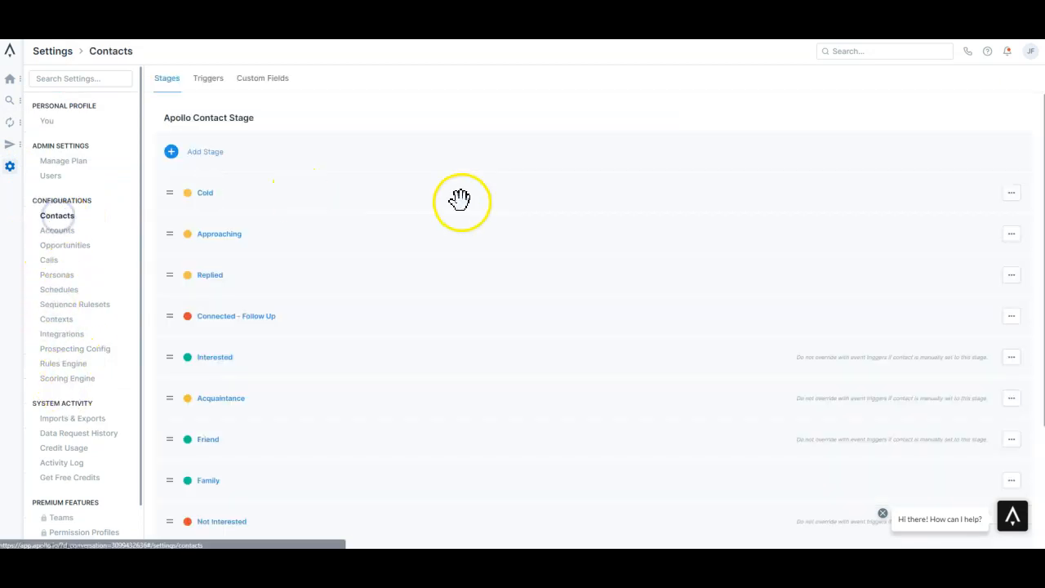
{"action": "left_click", "coordinate": [259, 79]}
{"action": "left_click", "coordinate": [283, 174]}
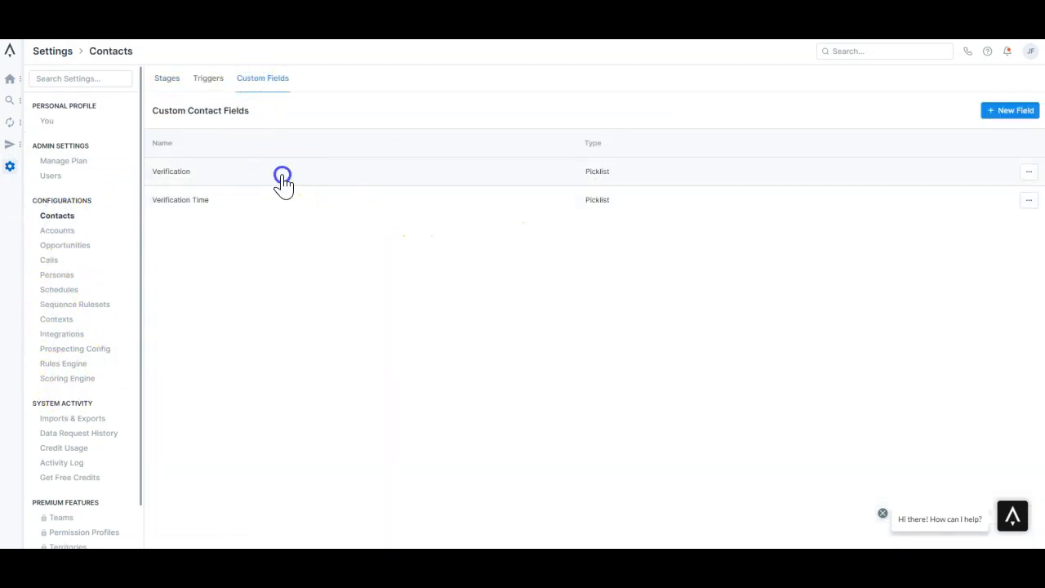
{"action": "left_click", "coordinate": [381, 204]}
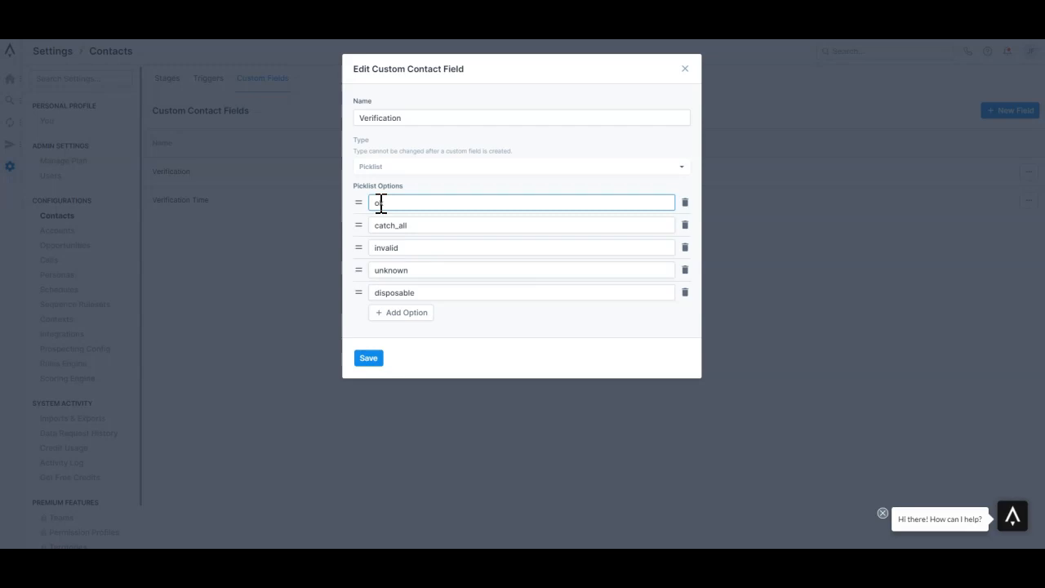
{"action": "left_click", "coordinate": [432, 250]}
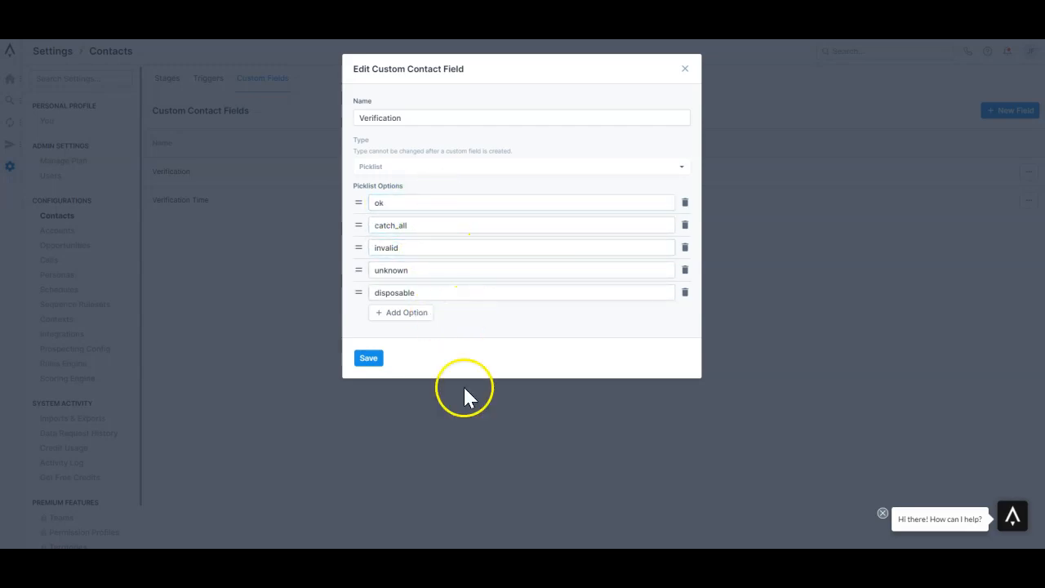
{"action": "left_click", "coordinate": [373, 362]}
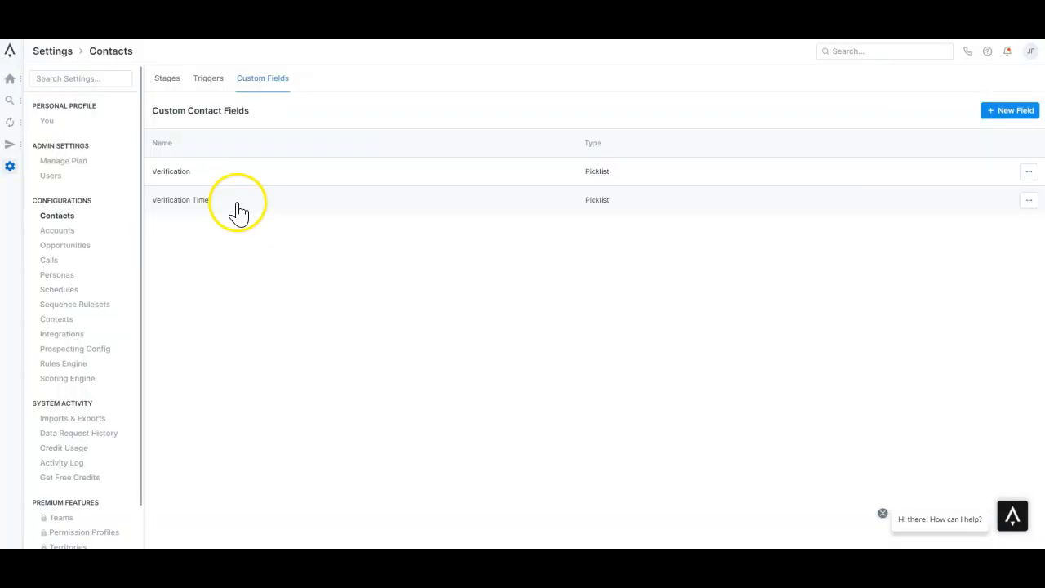
Step: Open the Verification Time custom contact field, review its picklist options, and save the field
{"action": "left_click", "coordinate": [236, 201]}
{"action": "left_click", "coordinate": [379, 204]}
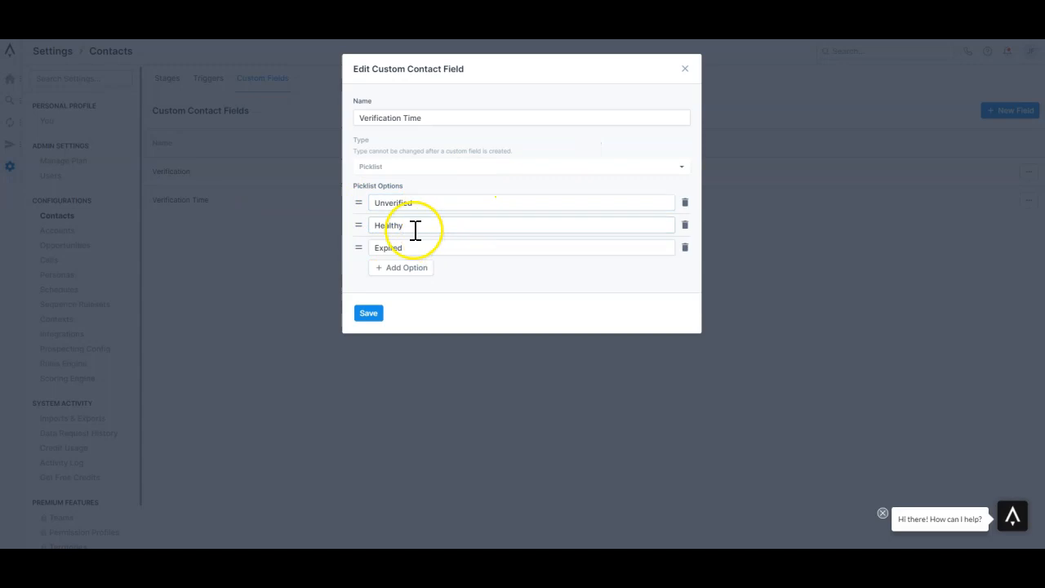
{"action": "left_click", "coordinate": [368, 314]}
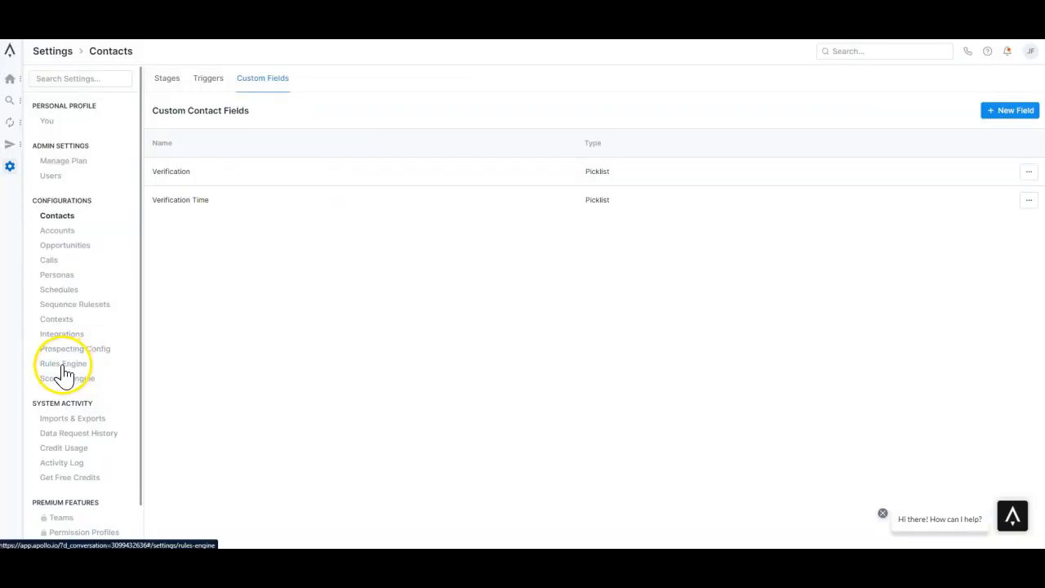
Step: Open the Email Verification Status rule in the Rules Engine and examine its details and contact field action
{"action": "left_click", "coordinate": [64, 363]}
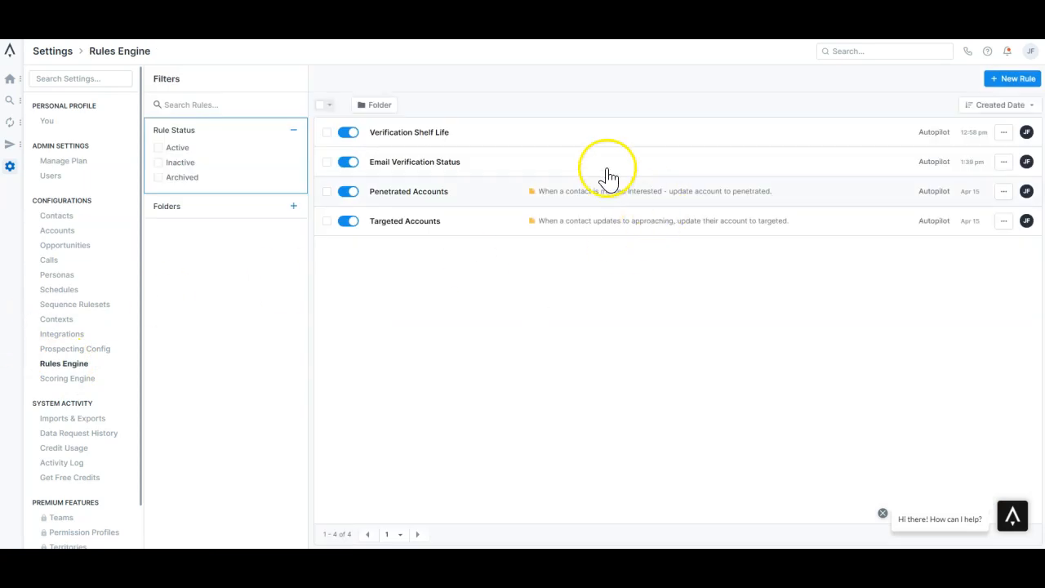
{"action": "left_click", "coordinate": [531, 162]}
{"action": "left_click", "coordinate": [456, 256]}
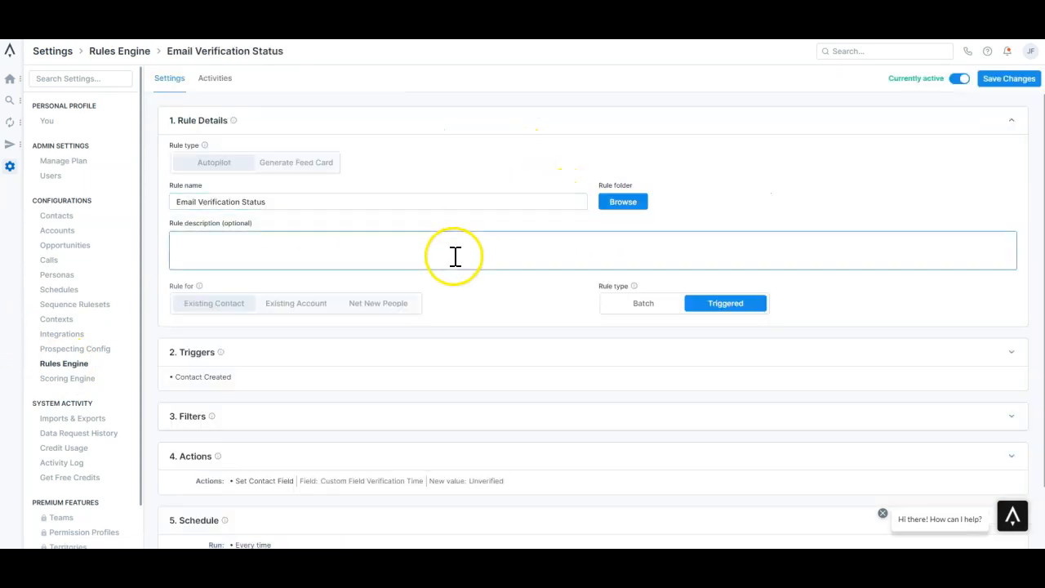
{"action": "left_click", "coordinate": [547, 325]}
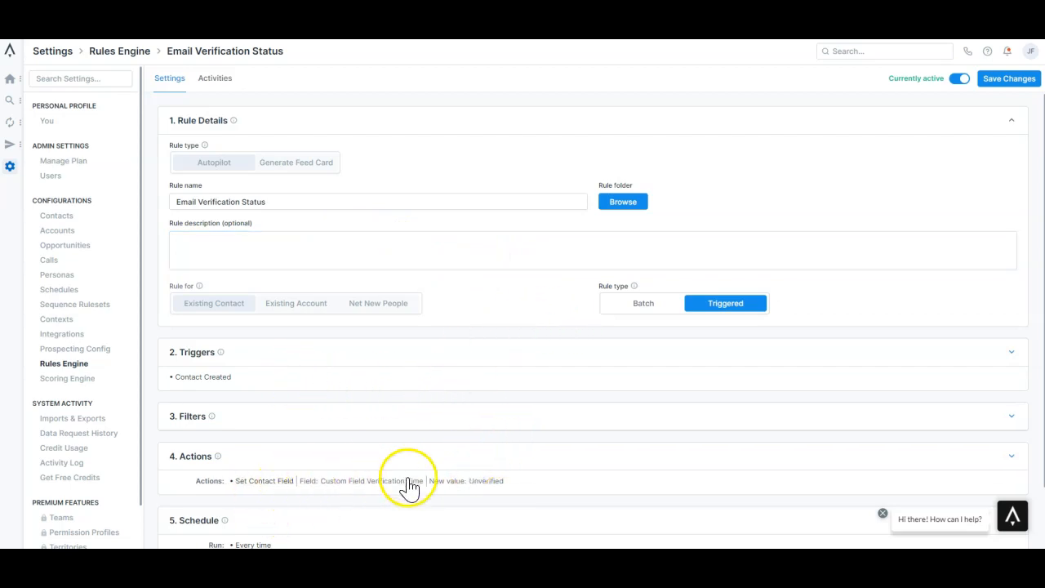
{"action": "left_click", "coordinate": [501, 483]}
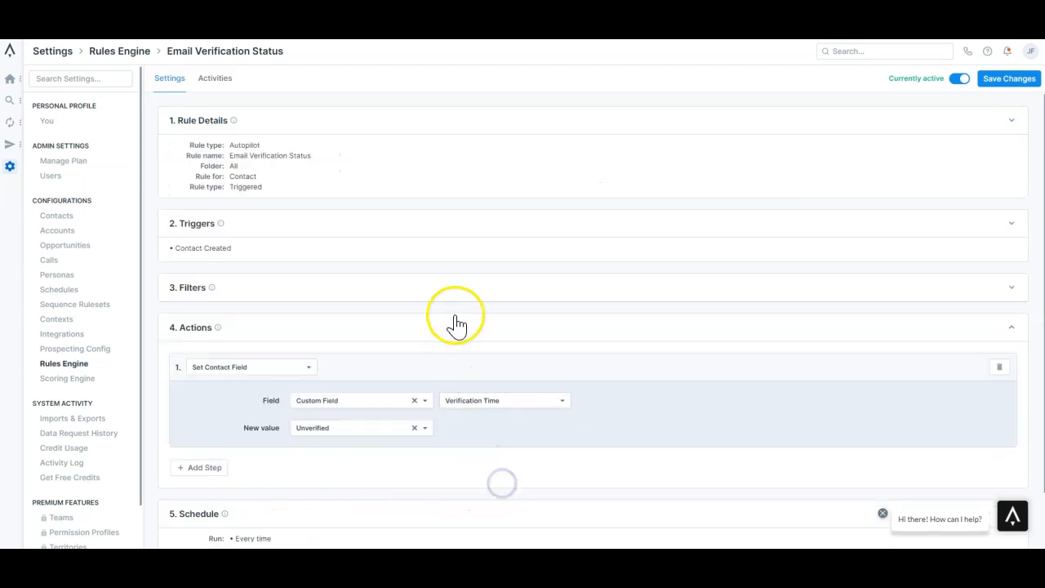
Step: Review the Email Verification Status rule's details, action and schedule, and save the rule
{"action": "left_click", "coordinate": [356, 153]}
{"action": "scroll", "coordinate": [490, 315], "scroll_direction": "down", "scroll_amount": 2}
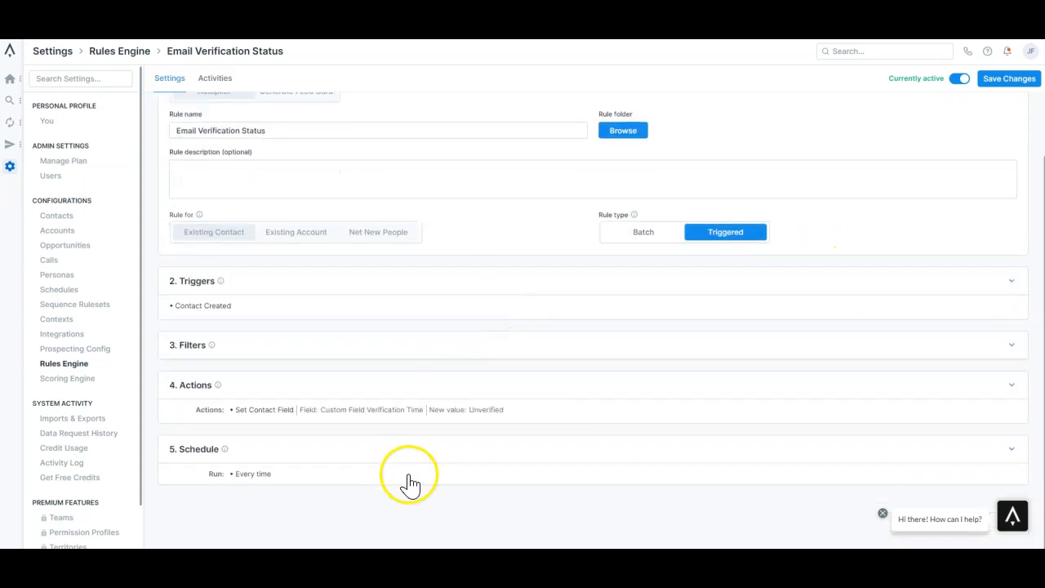
{"action": "left_click", "coordinate": [395, 421]}
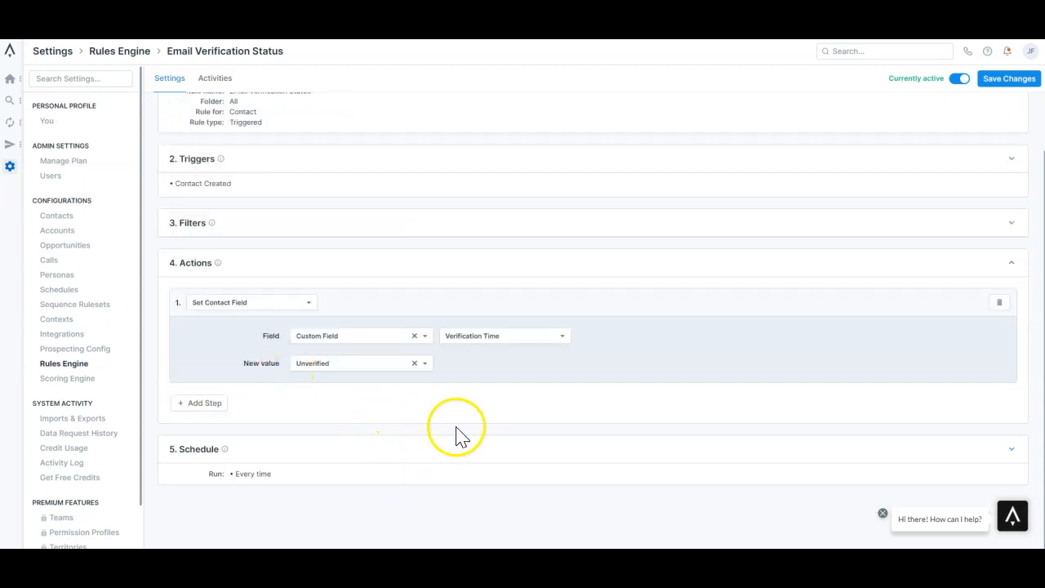
{"action": "left_click", "coordinate": [450, 480]}
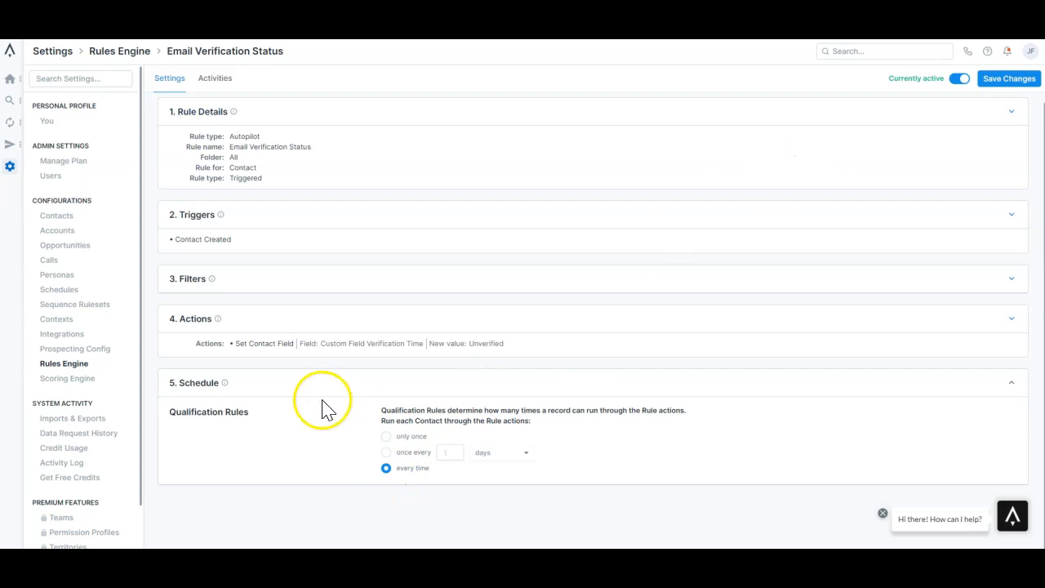
{"action": "left_click", "coordinate": [1013, 79]}
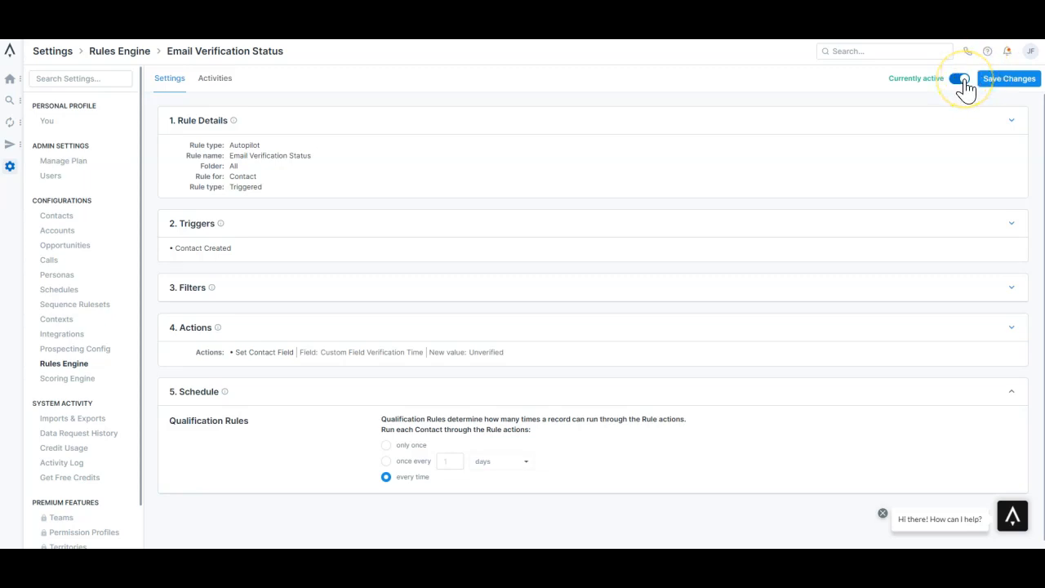
Step: Open the Verification Shelf Life rule from the Rules Engine and look over its overall setup
{"action": "left_click", "coordinate": [62, 363]}
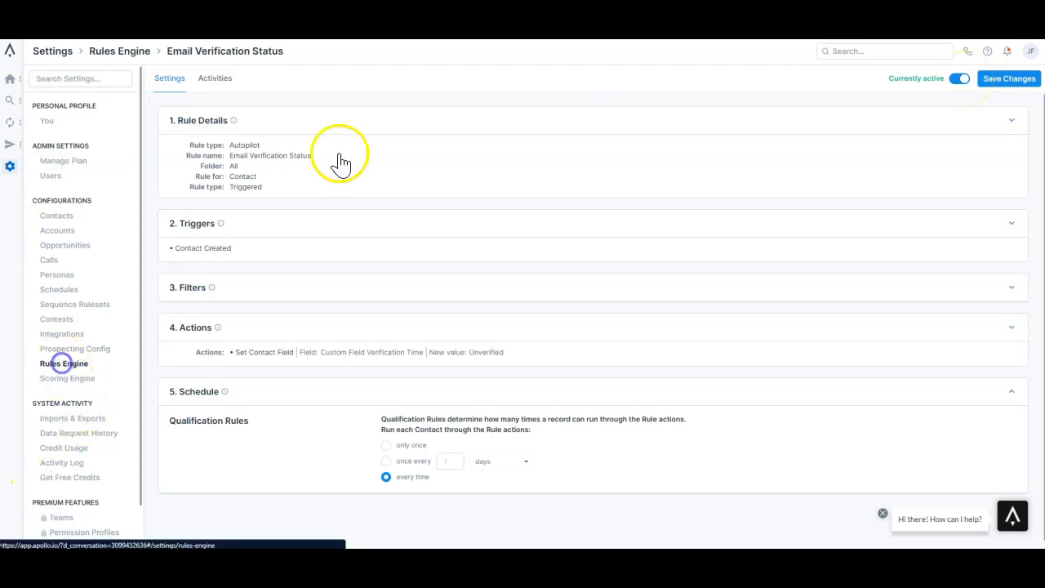
{"action": "left_click", "coordinate": [464, 132]}
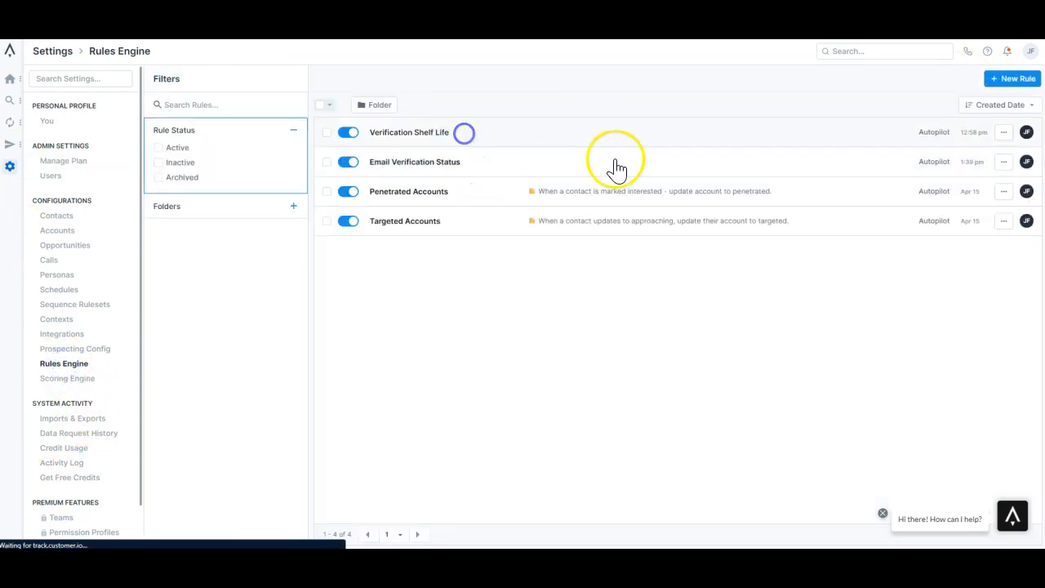
{"action": "scroll", "coordinate": [519, 339], "scroll_direction": "down", "scroll_amount": 2}
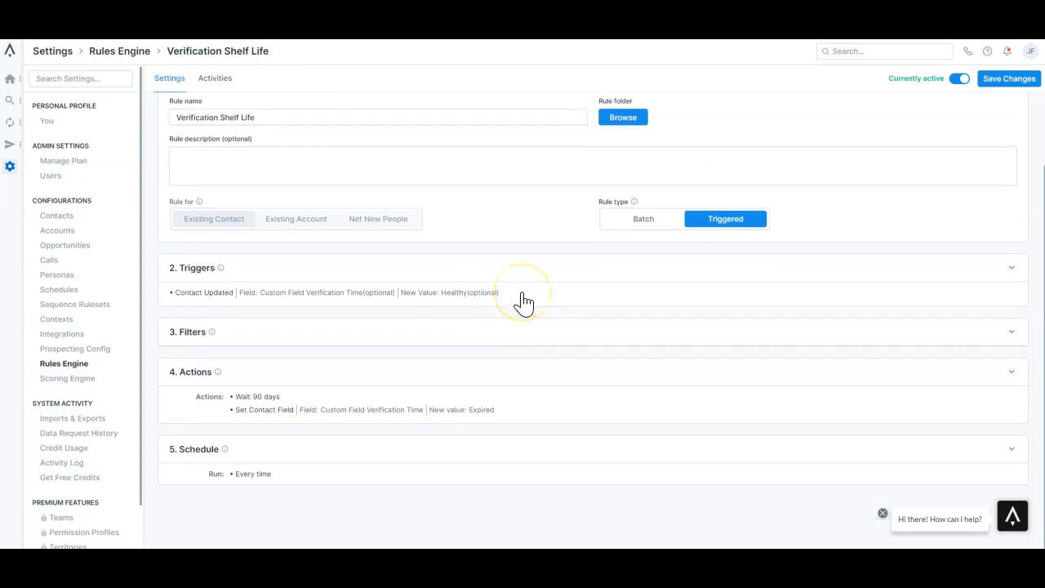
{"action": "scroll", "coordinate": [523, 302], "scroll_direction": "up", "scroll_amount": 2}
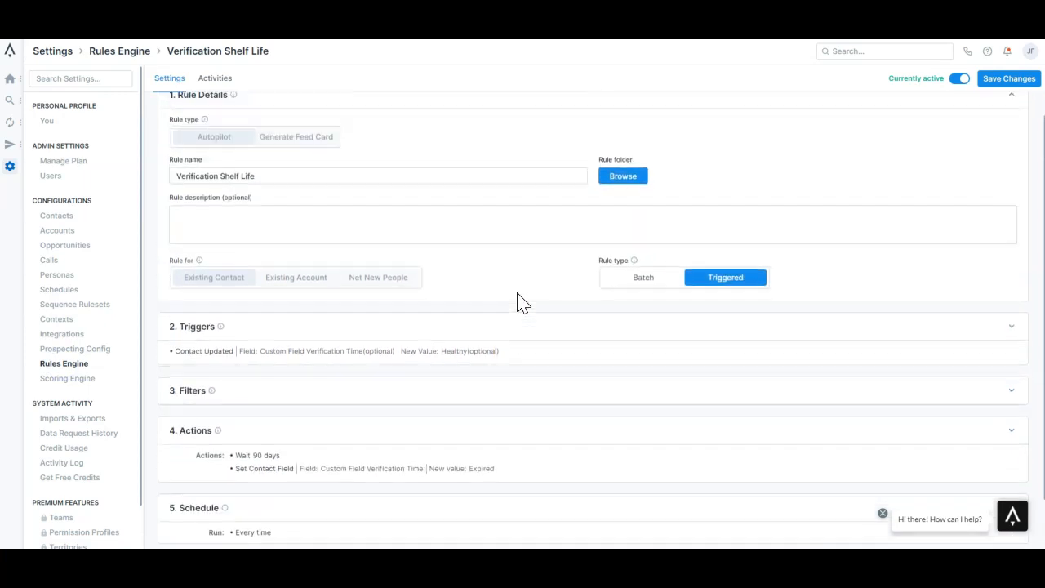
{"action": "scroll", "coordinate": [522, 302], "scroll_direction": "up", "scroll_amount": 1}
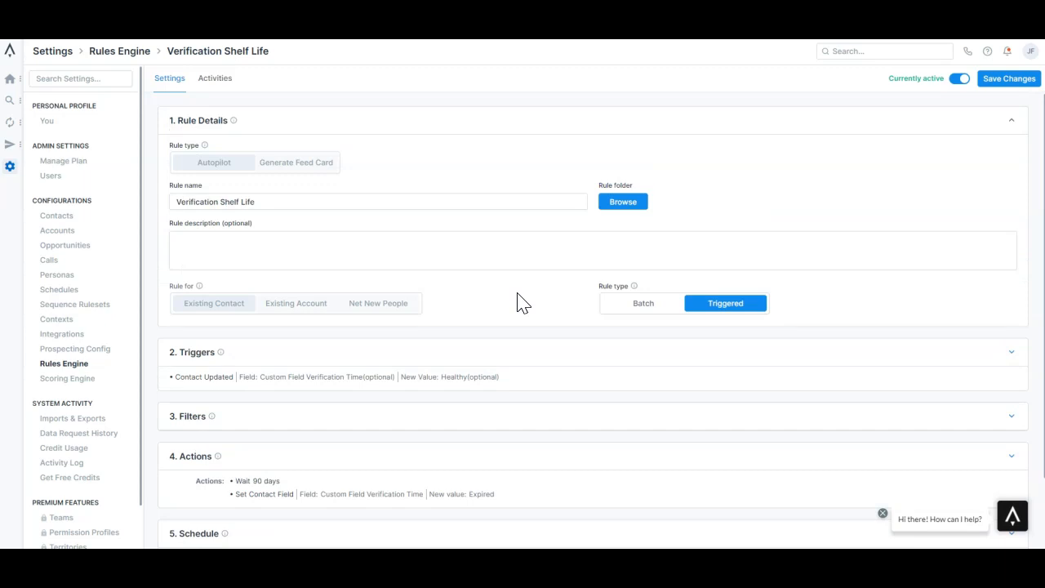
Step: Examine the wait and Set Contact Field actions of the Verification Shelf Life rule
{"action": "left_click", "coordinate": [537, 380]}
{"action": "scroll", "coordinate": [500, 351], "scroll_direction": "down", "scroll_amount": 2}
{"action": "left_click", "coordinate": [541, 397]}
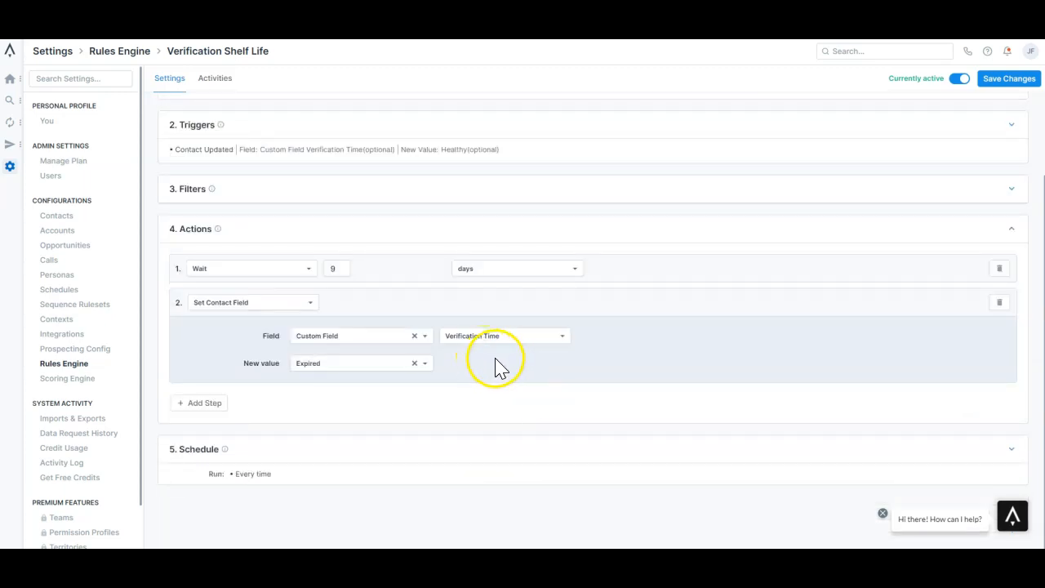
{"action": "scroll", "coordinate": [362, 280], "scroll_direction": "up", "scroll_amount": 3}
{"action": "left_click", "coordinate": [443, 186]}
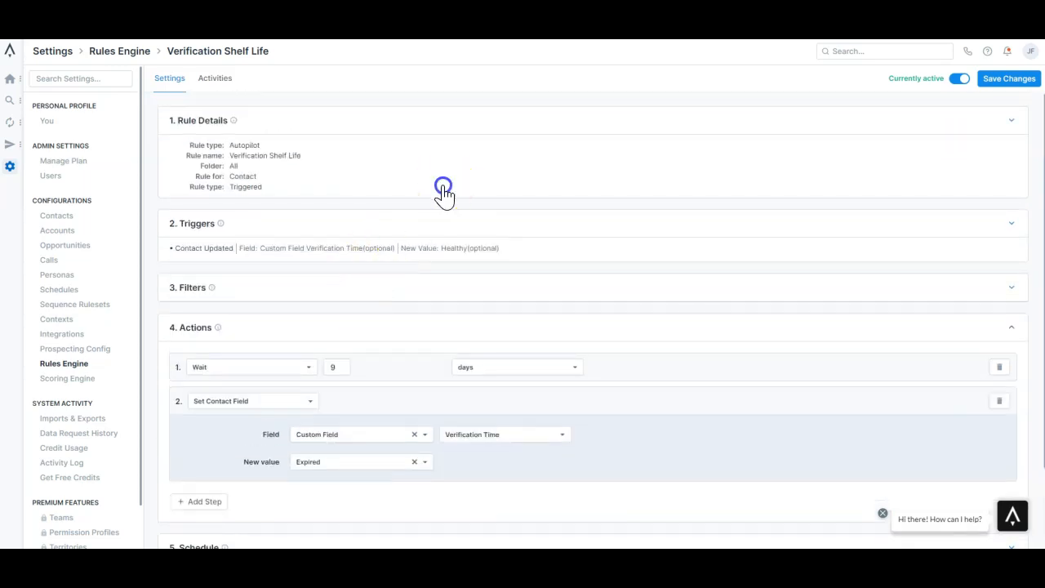
Step: Review the Verification Shelf Life rule's Contact Updated trigger, its expiry action and its run schedule
{"action": "left_click", "coordinate": [446, 373]}
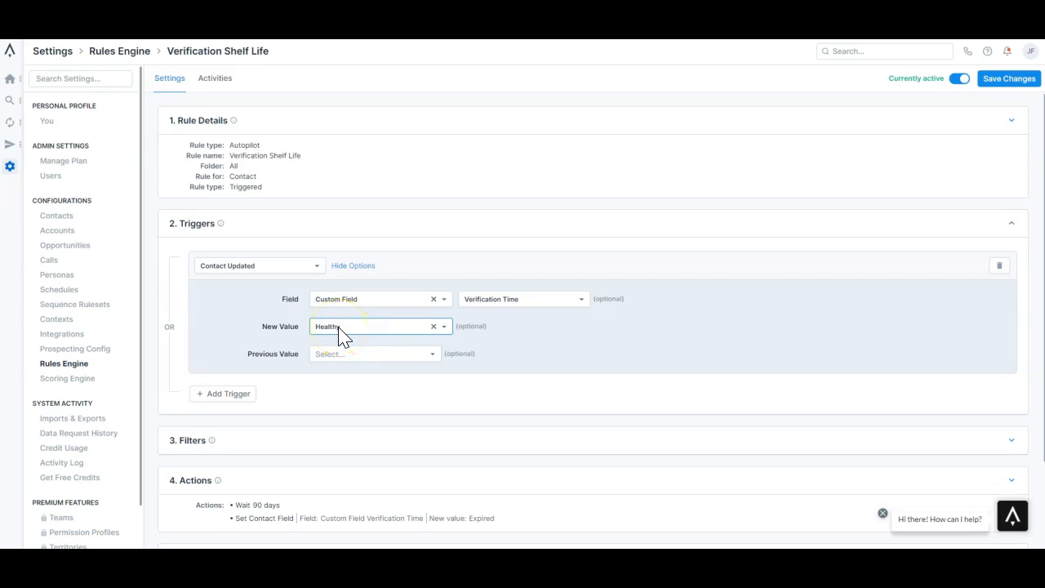
{"action": "scroll", "coordinate": [397, 322], "scroll_direction": "down", "scroll_amount": 3}
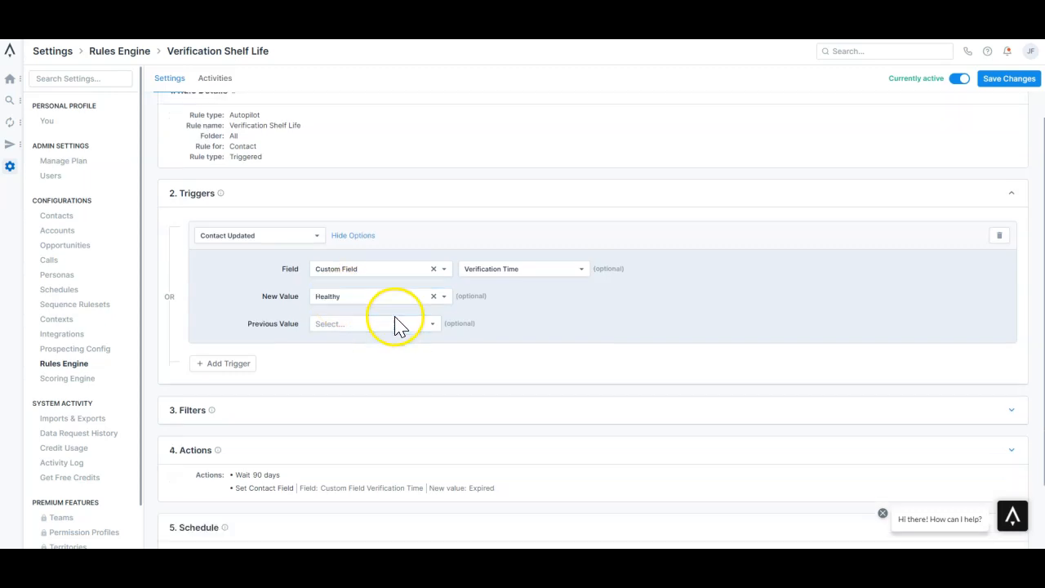
{"action": "left_click", "coordinate": [580, 413]}
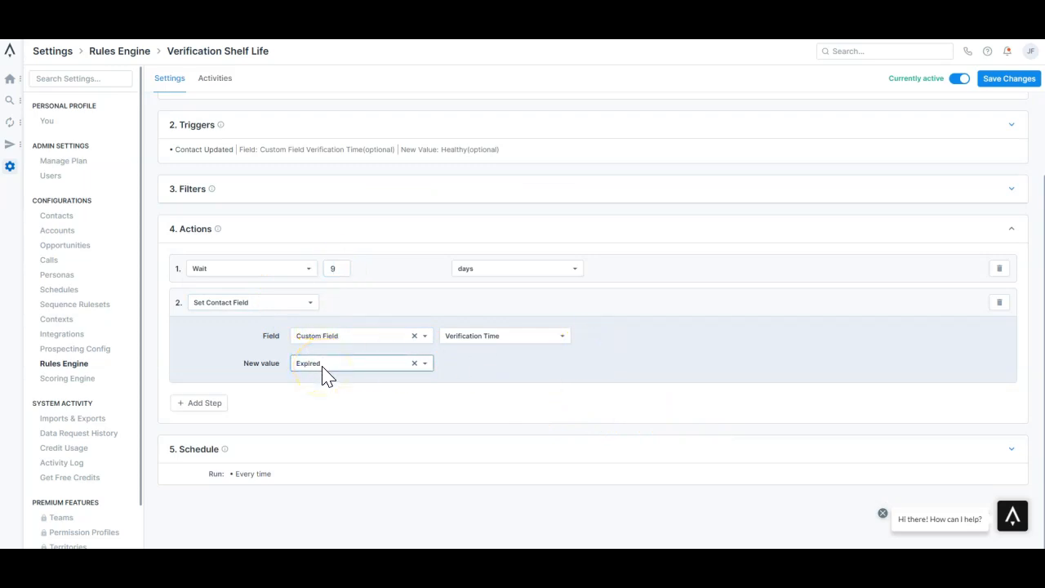
{"action": "left_click", "coordinate": [1014, 450]}
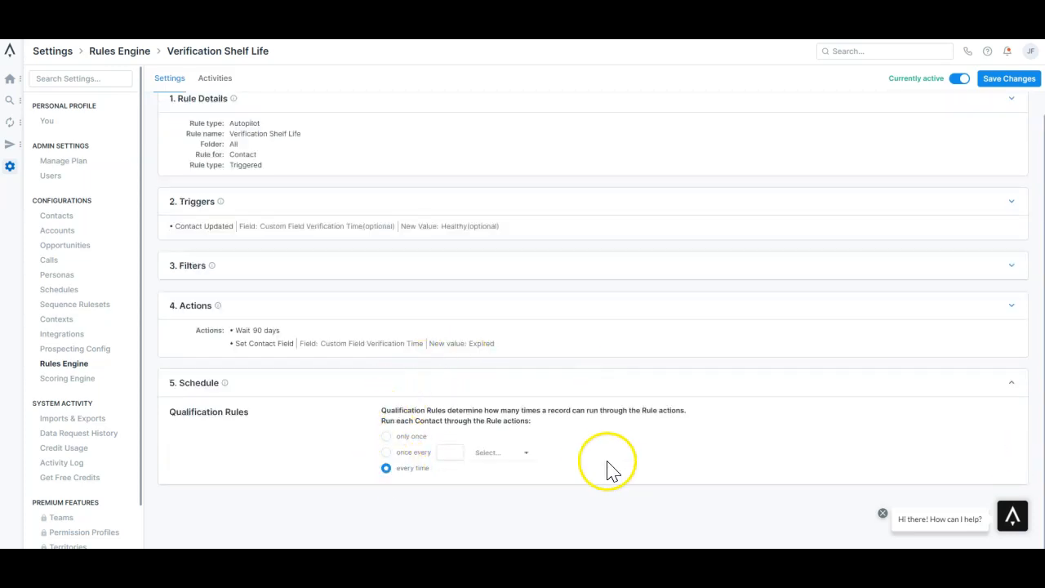
{"action": "scroll", "coordinate": [612, 462], "scroll_direction": "up", "scroll_amount": 1}
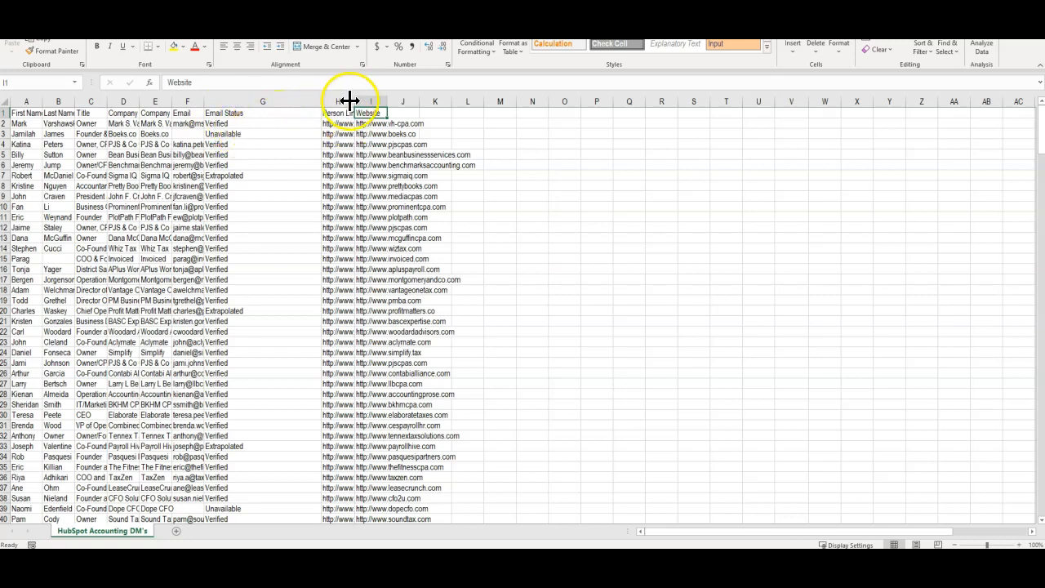
Step: Switch to the HubSpot Accounting DM's sheet in Excel and check the Person Linkedin Url, Website and Email columns
{"action": "left_click", "coordinate": [336, 116]}
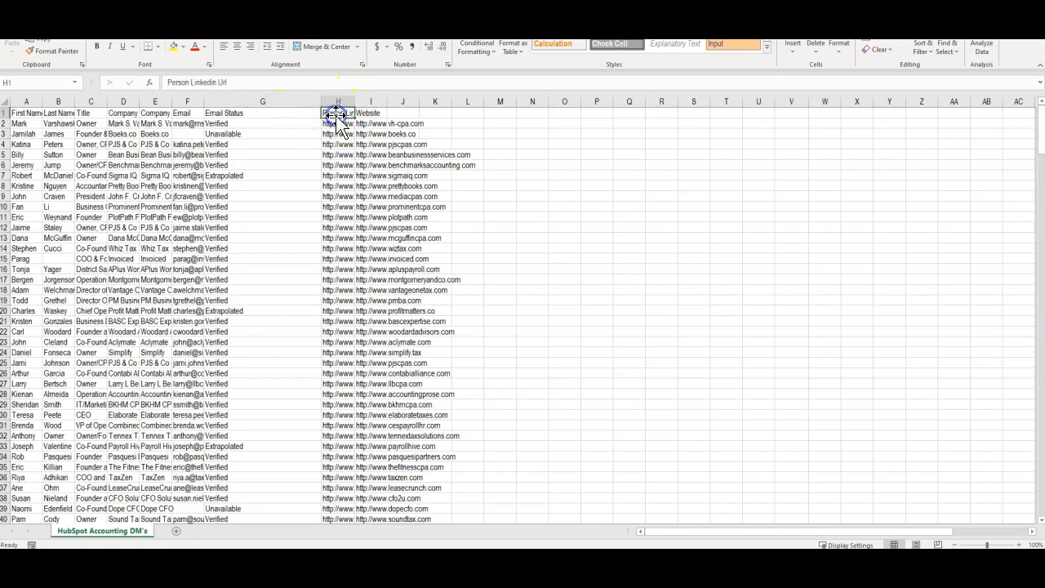
{"action": "left_click", "coordinate": [372, 111]}
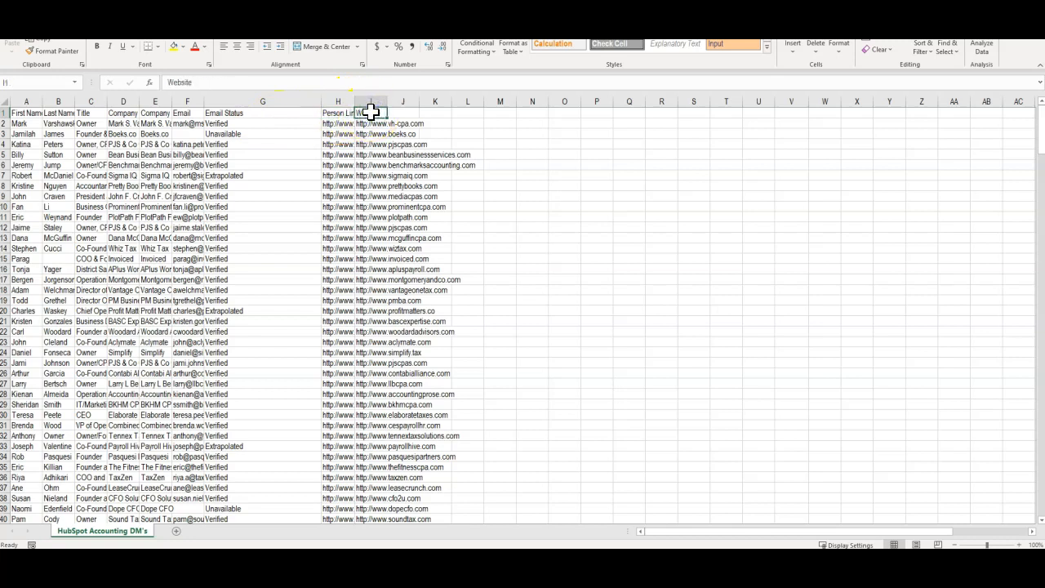
{"action": "left_click", "coordinate": [183, 112]}
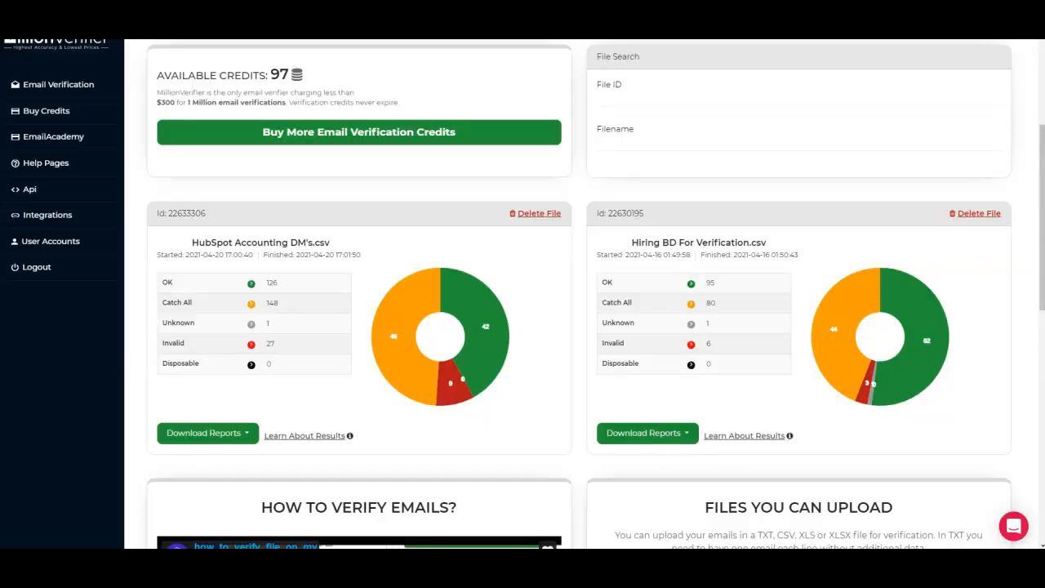
Step: Download the Full Report for HubSpot Accounting DM's.csv from MillionVerifier and save it as a CSV under the suggested file name
{"action": "scroll", "coordinate": [401, 187], "scroll_direction": "up", "scroll_amount": 3}
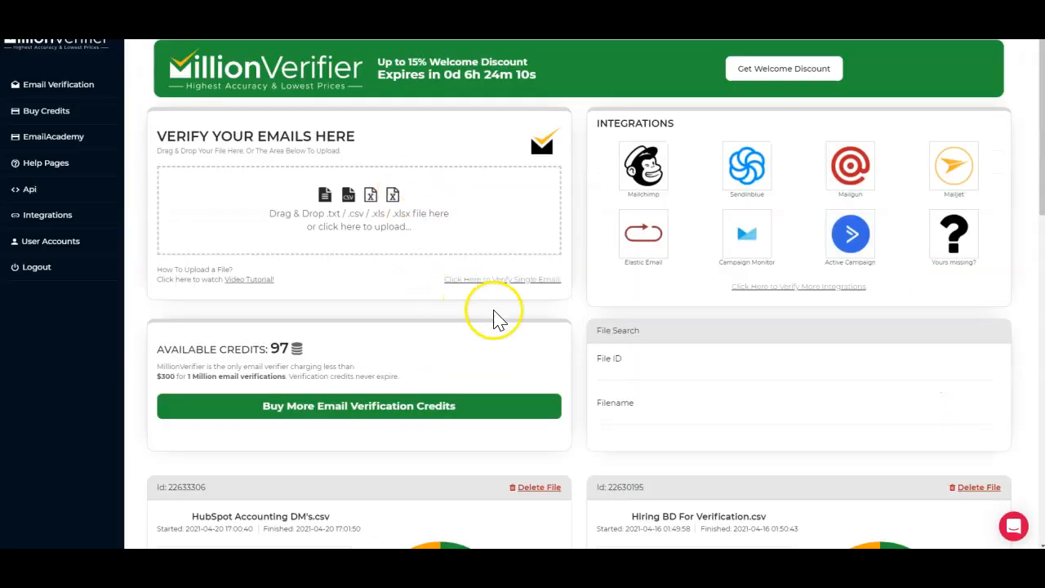
{"action": "scroll", "coordinate": [326, 233], "scroll_direction": "down", "scroll_amount": 3}
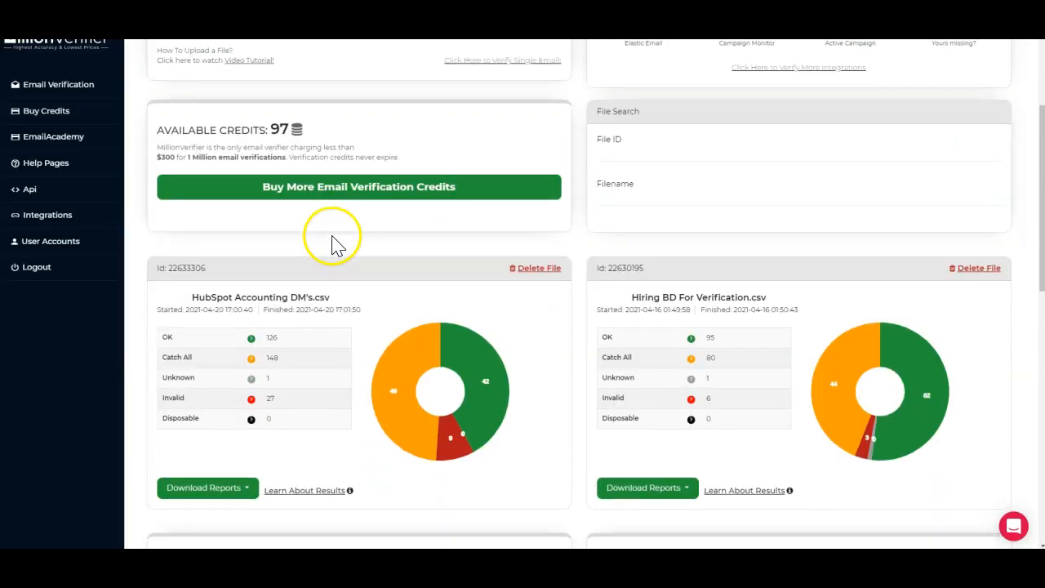
{"action": "scroll", "coordinate": [392, 255], "scroll_direction": "down", "scroll_amount": 1}
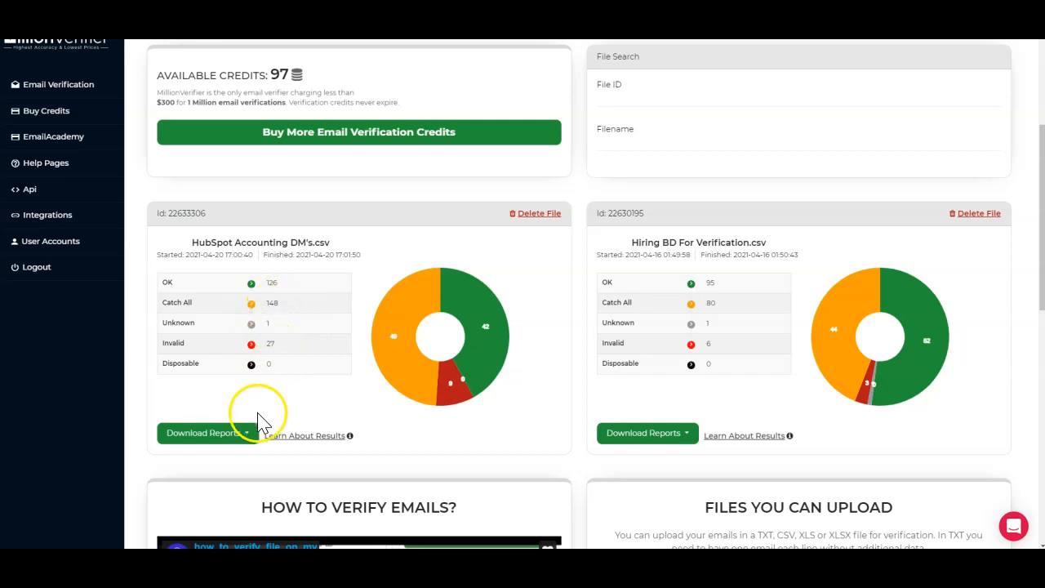
{"action": "left_click", "coordinate": [242, 434]}
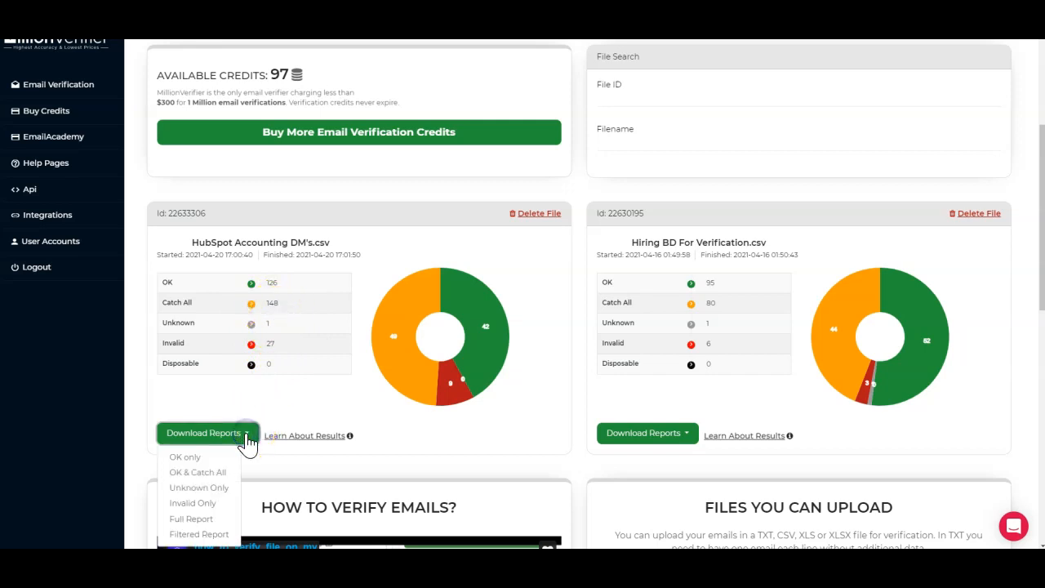
{"action": "left_click", "coordinate": [200, 519]}
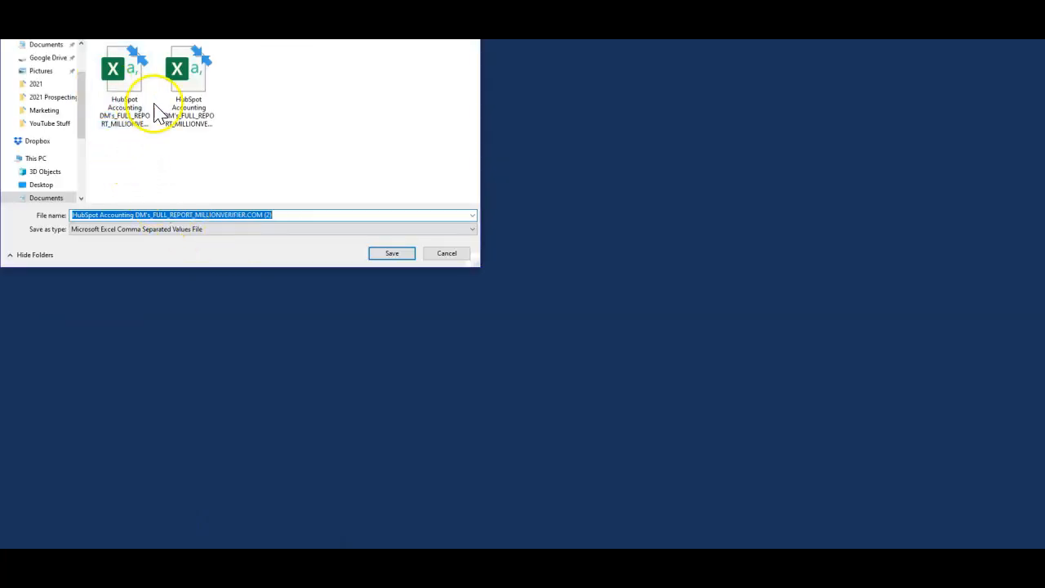
{"action": "left_click", "coordinate": [384, 254]}
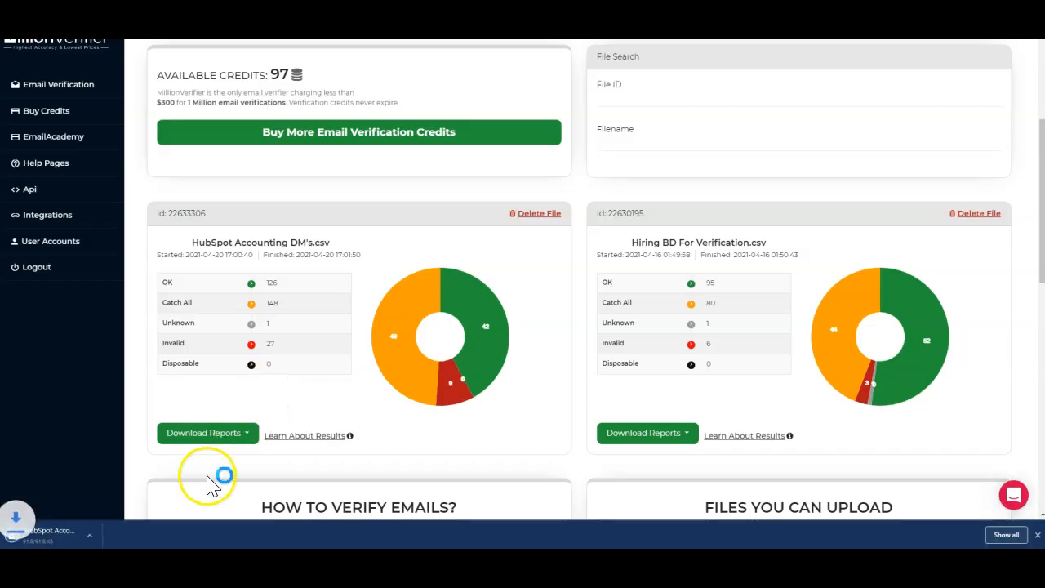
Step: Open the downloaded full report in Excel and check the result column
{"action": "left_click", "coordinate": [53, 538]}
{"action": "left_click", "coordinate": [210, 373]}
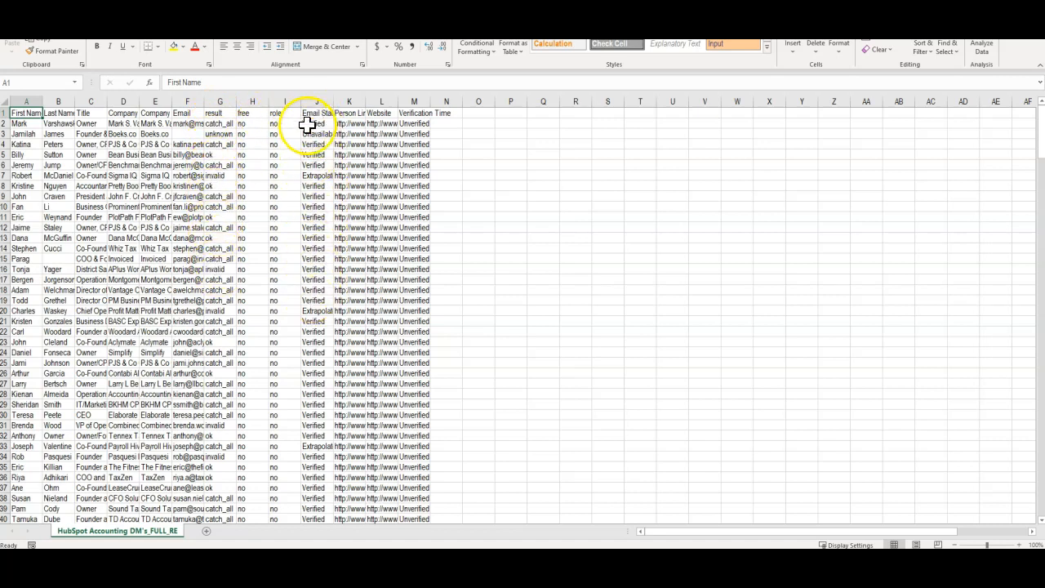
{"action": "left_click", "coordinate": [223, 125]}
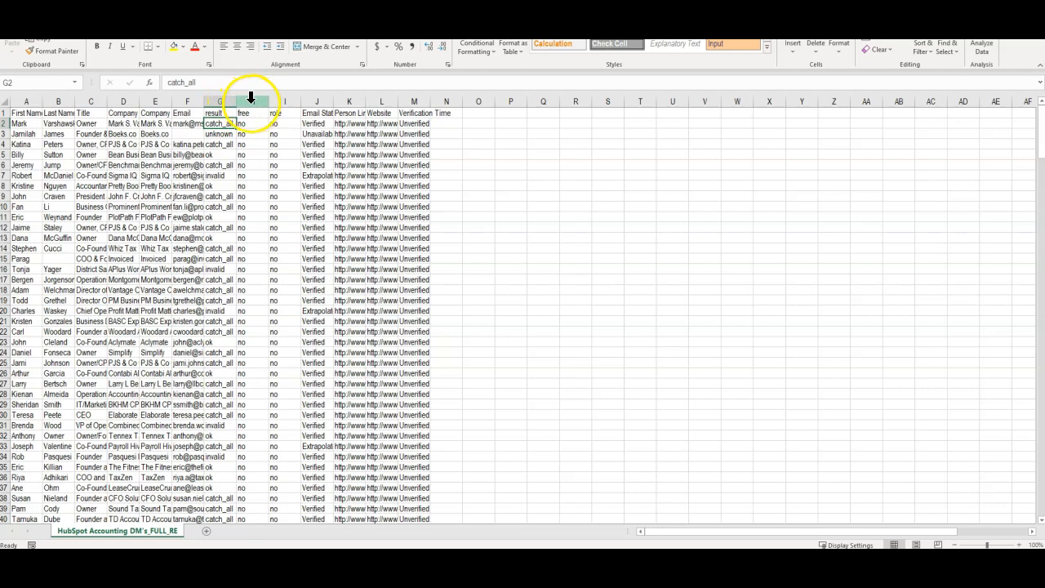
Step: Clear the free and role columns and move the Email Status through Verification Time columns directly beside the result column
{"action": "left_click", "coordinate": [249, 100]}
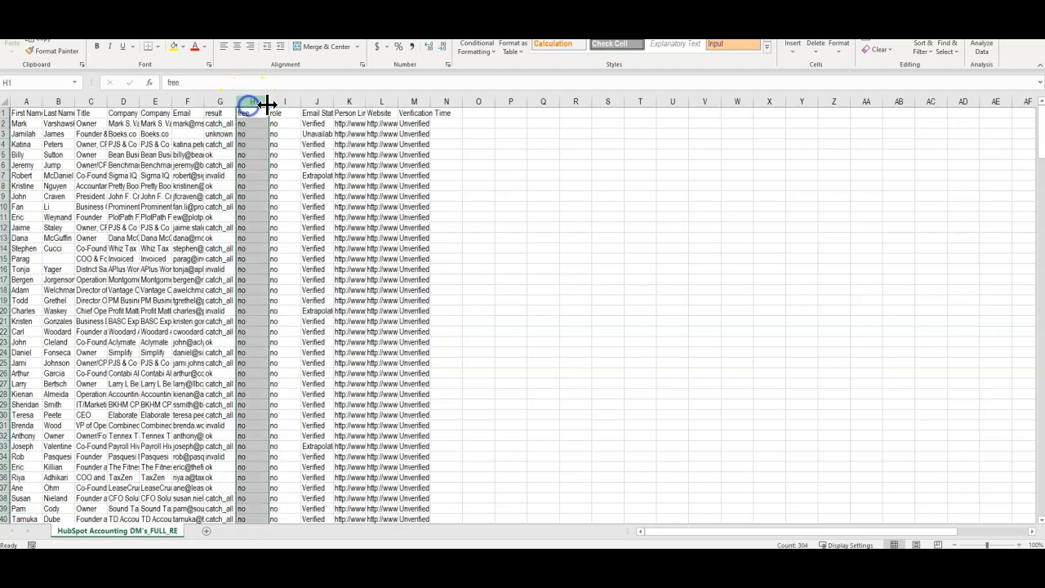
{"action": "left_click", "coordinate": [276, 98]}
{"action": "left_click_drag", "start_coordinate": [238, 102], "coordinate": [410, 114]}
{"action": "key", "text": "Delete"}
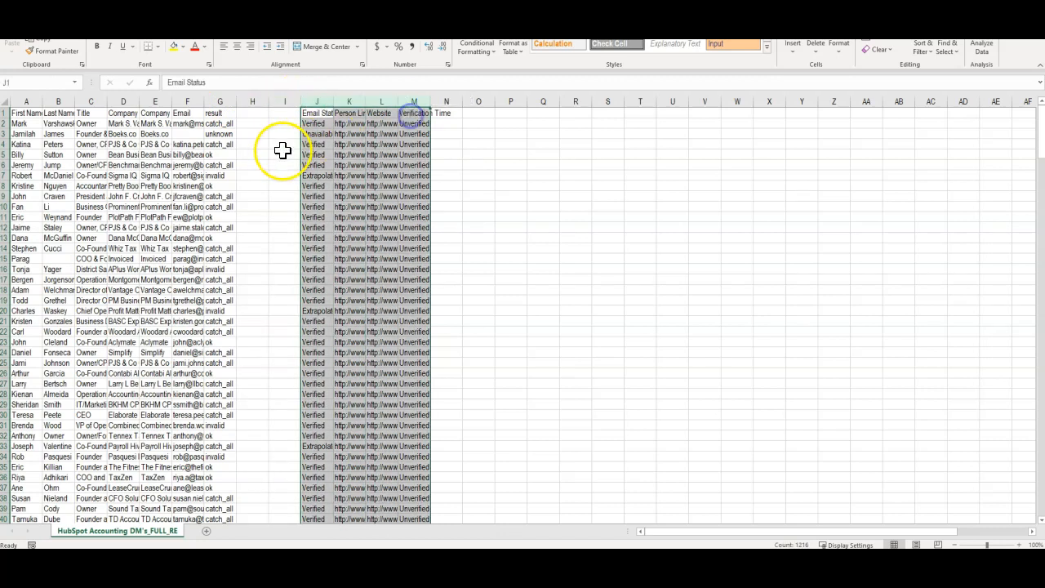
{"action": "left_click_drag", "start_coordinate": [299, 151], "coordinate": [256, 148]}
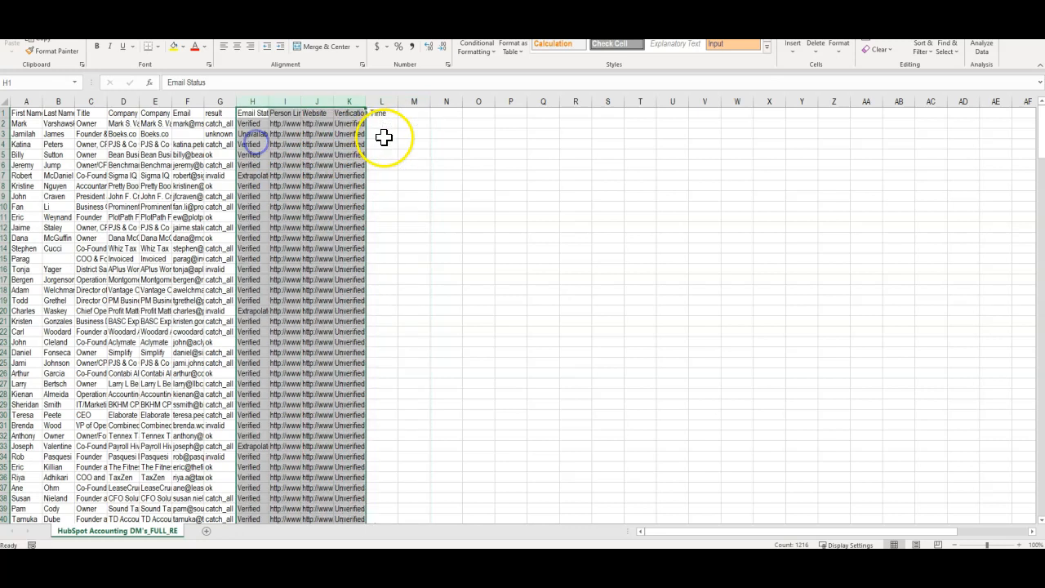
Step: Set the first contact's Verification Time to Healthy and fill down the rest of the column
{"action": "left_click", "coordinate": [350, 122]}
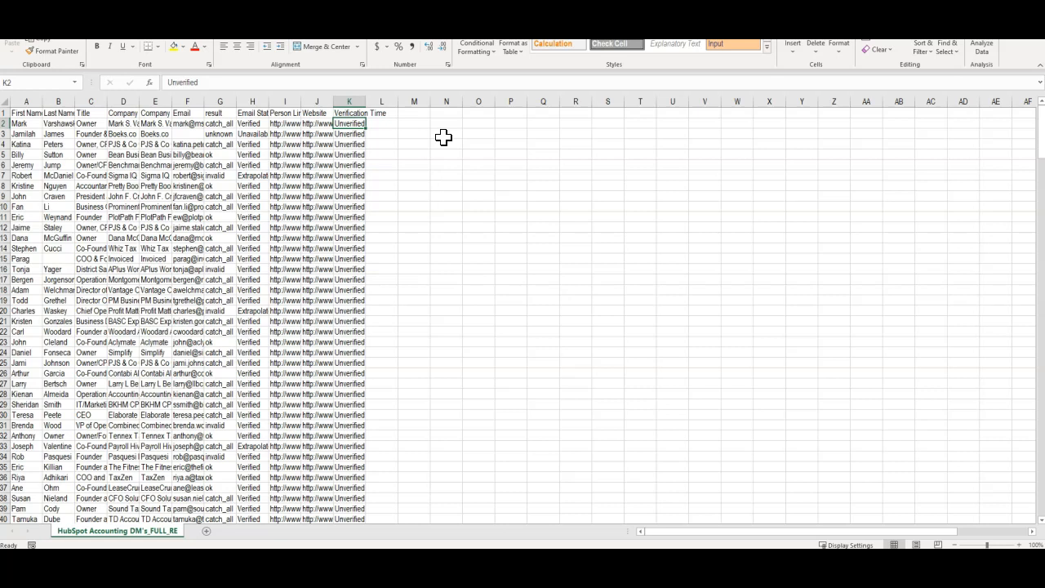
{"action": "type", "text": "HEal"}
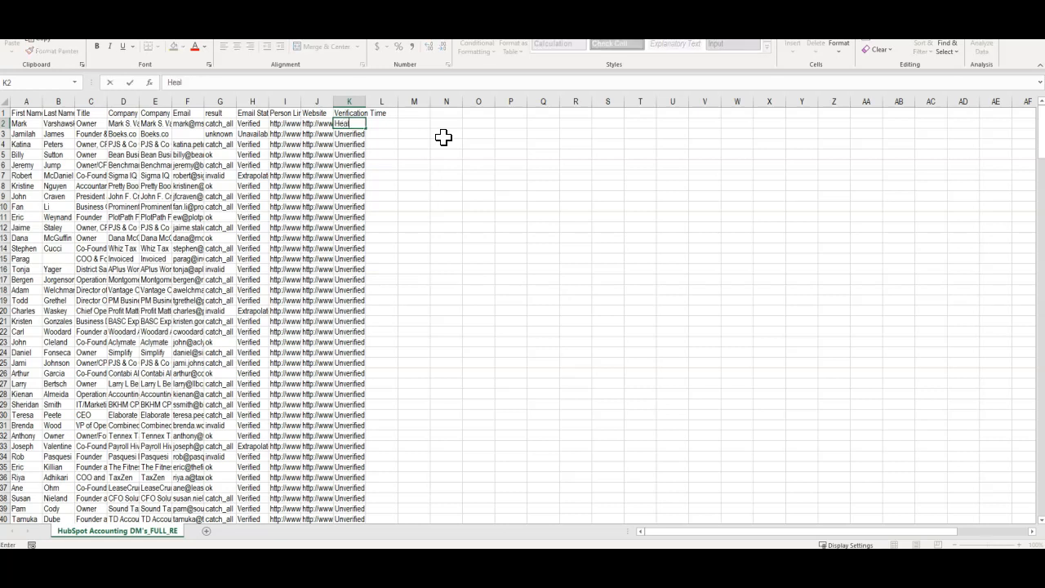
{"action": "key", "text": "Return"}
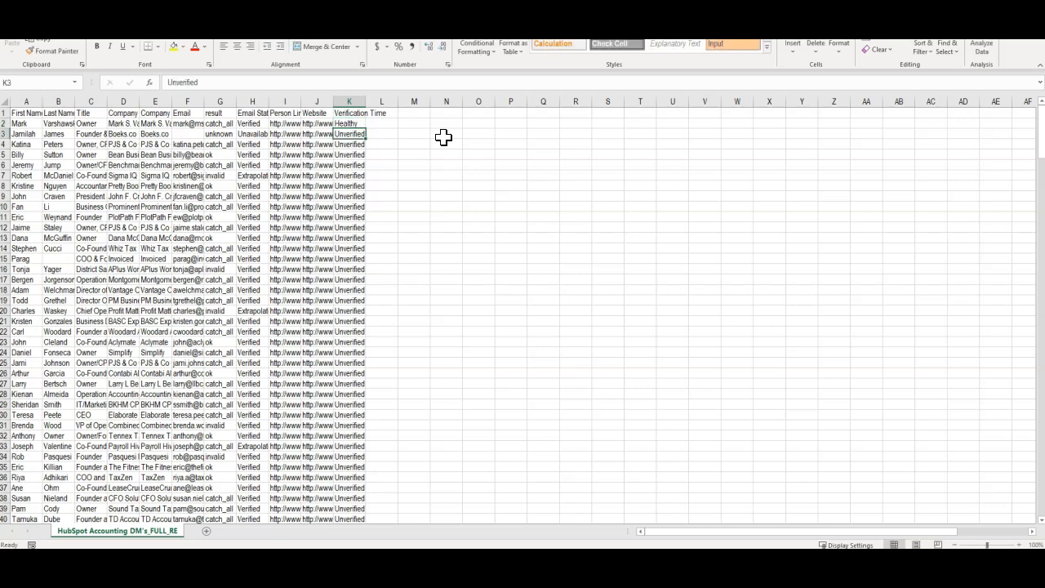
{"action": "key", "text": "ctrl+shift+Down"}
{"action": "key", "text": "ctrl+d"}
{"action": "key", "text": "ctrl+Up"}
{"action": "left_click", "coordinate": [443, 134]}
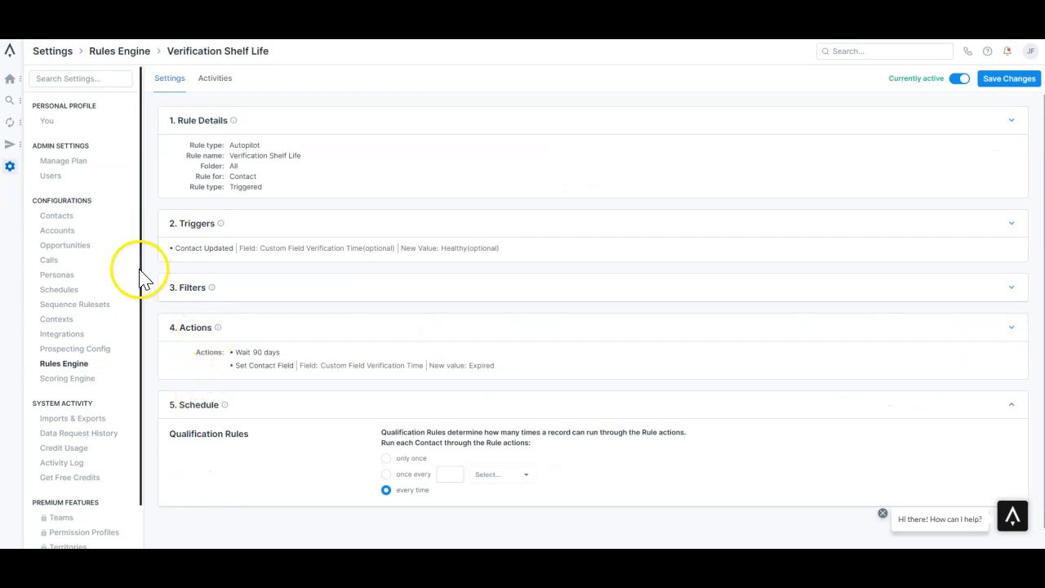
Step: Switch to Apollo's People search and review the contacts and filters for Verification ok and the HubSpot Accounting DM's CSV import
{"action": "mouse_move", "coordinate": [13, 100]}
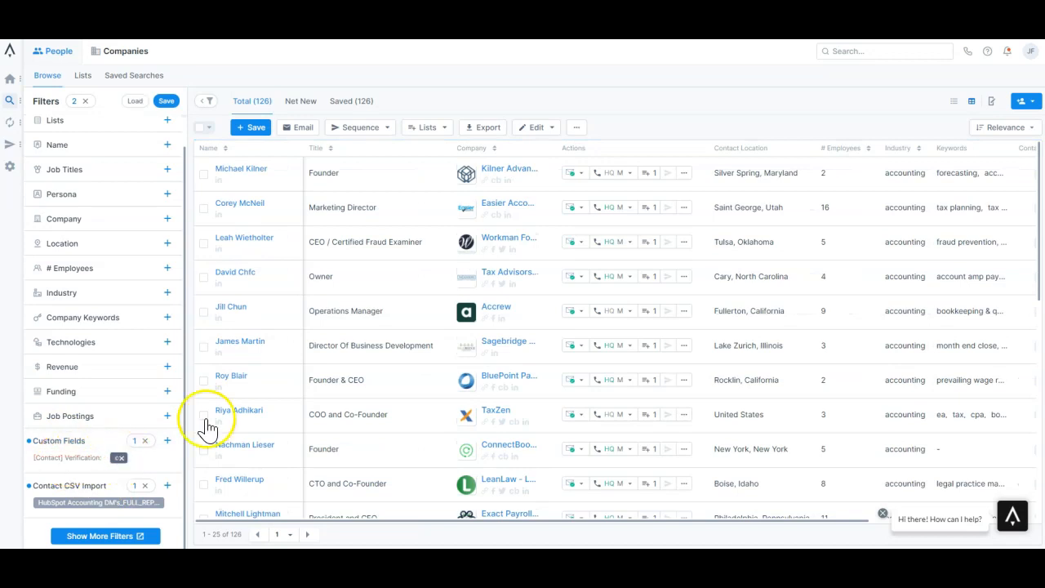
{"action": "scroll", "coordinate": [666, 359], "scroll_direction": "down", "scroll_amount": 5}
{"action": "scroll", "coordinate": [665, 360], "scroll_direction": "up", "scroll_amount": 5}
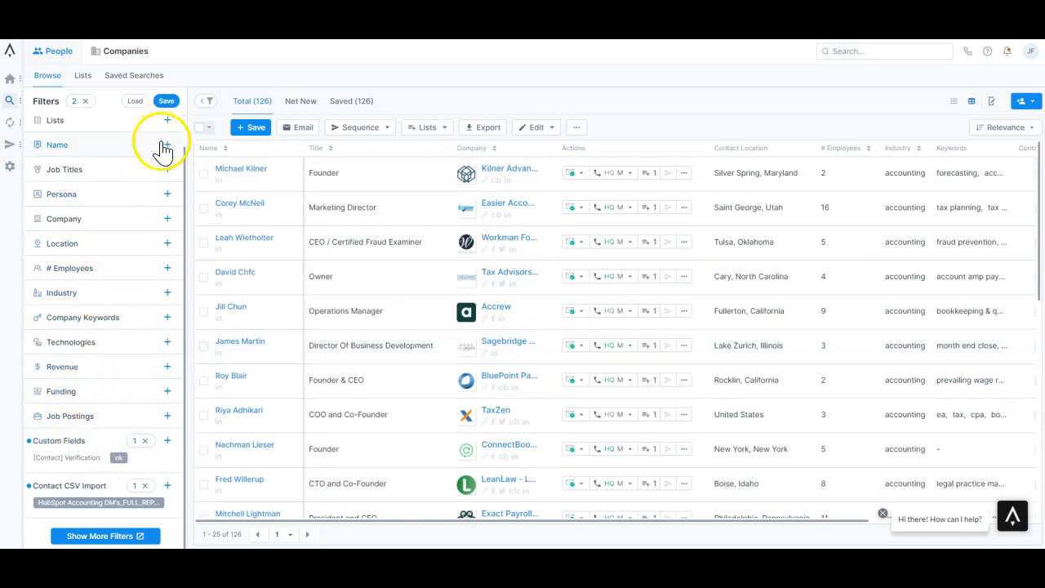
{"action": "scroll", "coordinate": [171, 173], "scroll_direction": "up", "scroll_amount": 1}
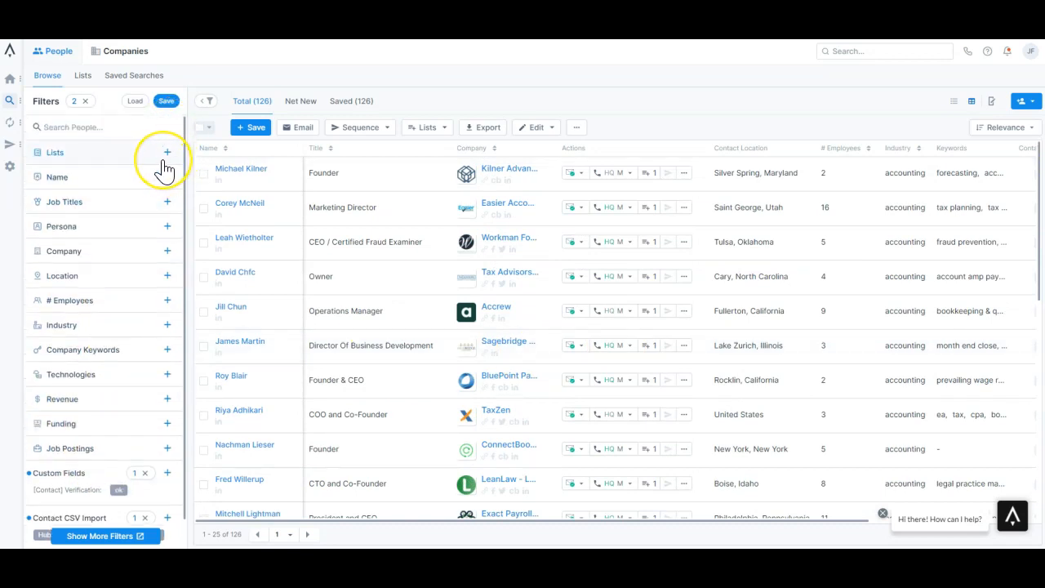